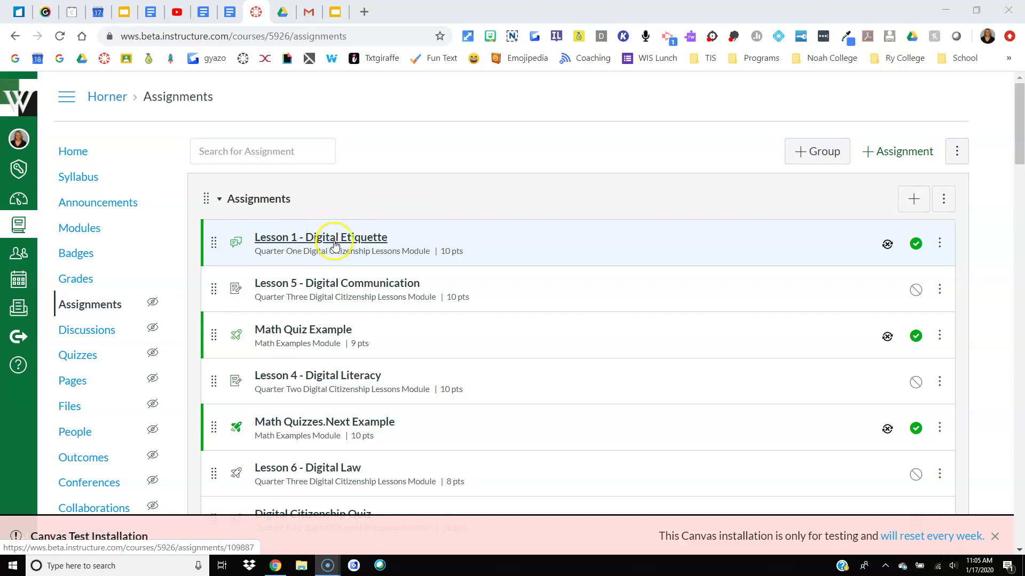
Share Lesson 1 - Digital Etiquette with Christian Horner using Send To.
{"action": "left_click", "coordinate": [942, 245]}
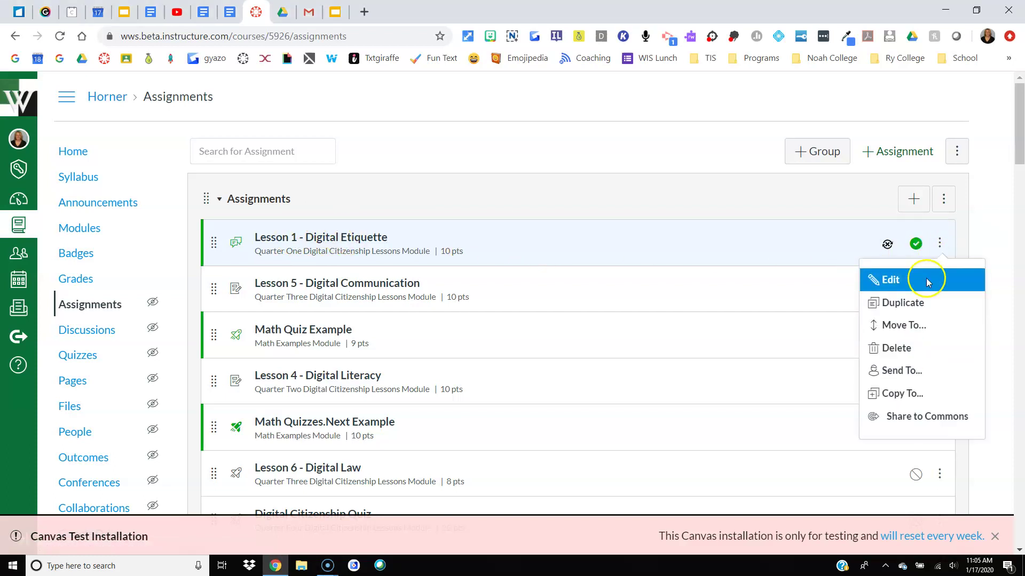
{"action": "left_click", "coordinate": [916, 369]}
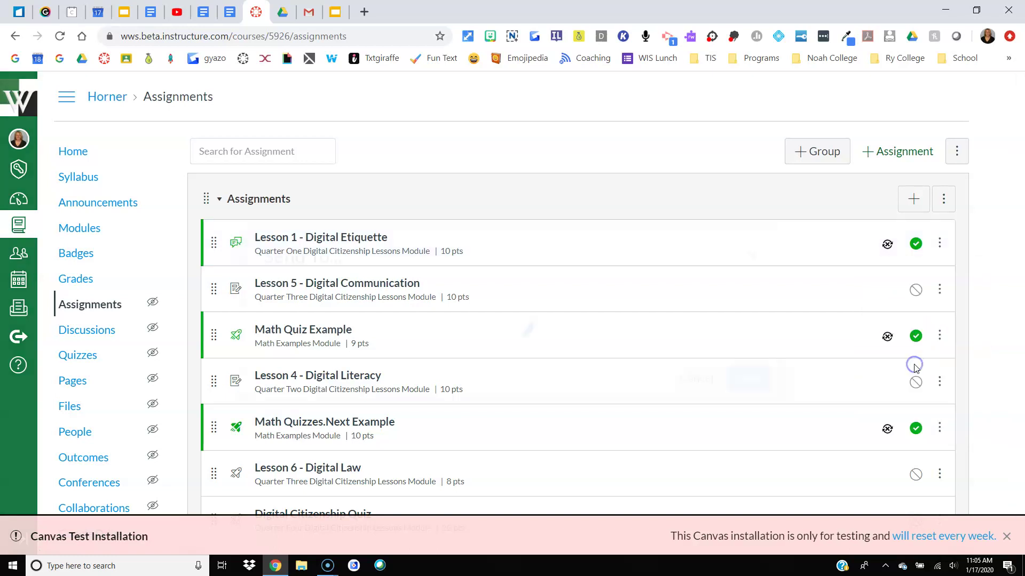
{"action": "left_click", "coordinate": [544, 338]}
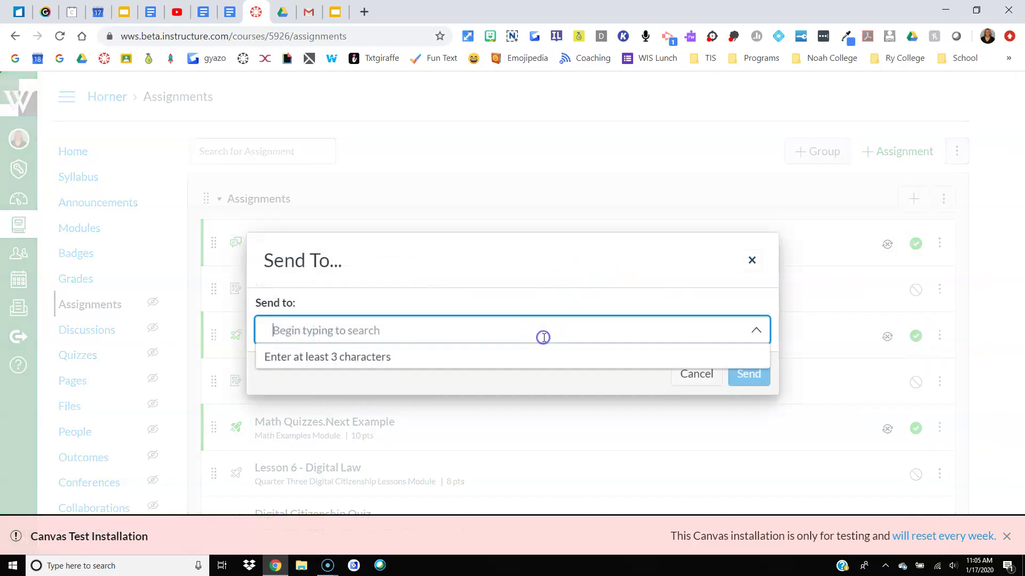
{"action": "type", "text": "Chri"}
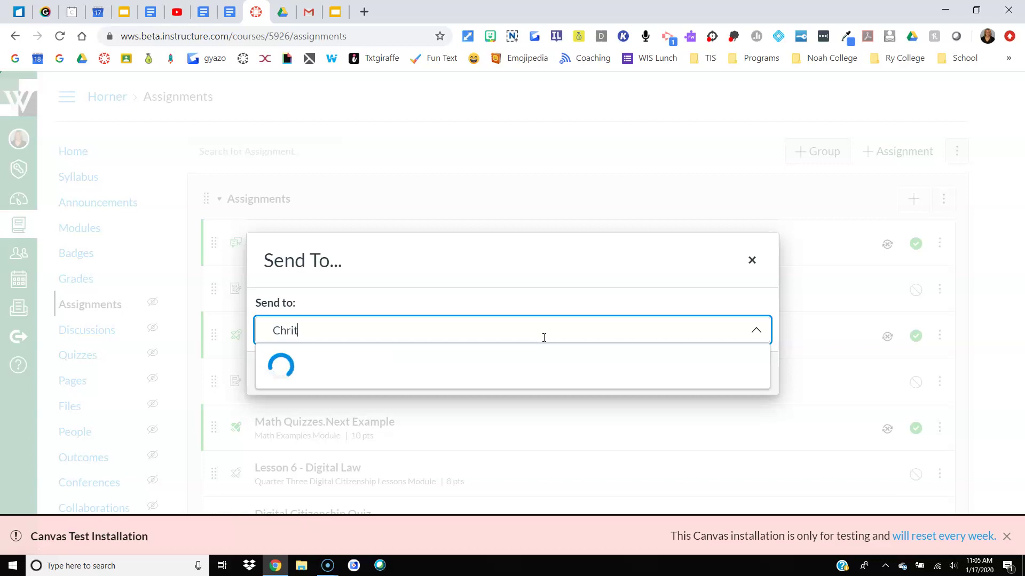
{"action": "type", "text": "stian"}
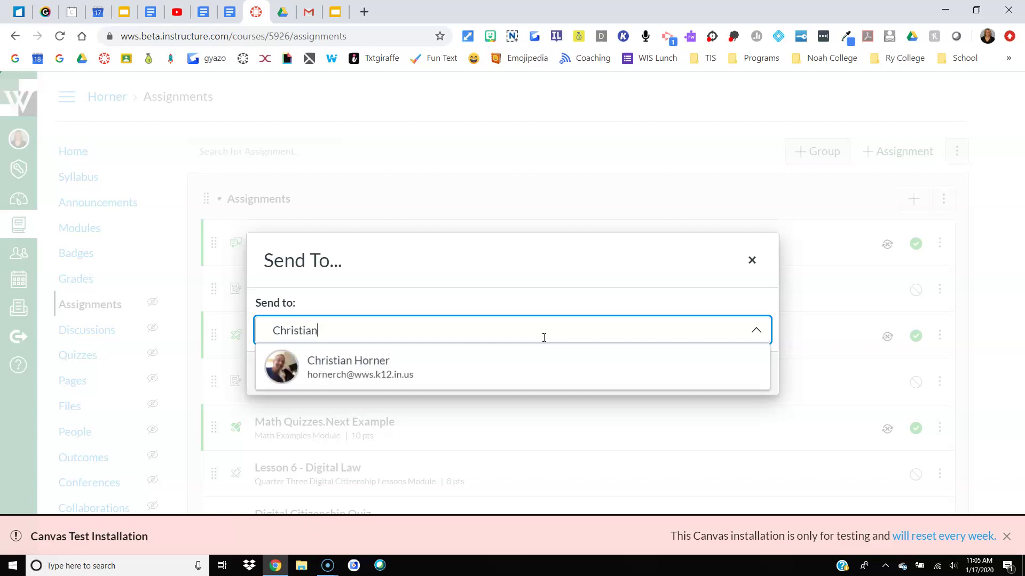
{"action": "left_click", "coordinate": [399, 365]}
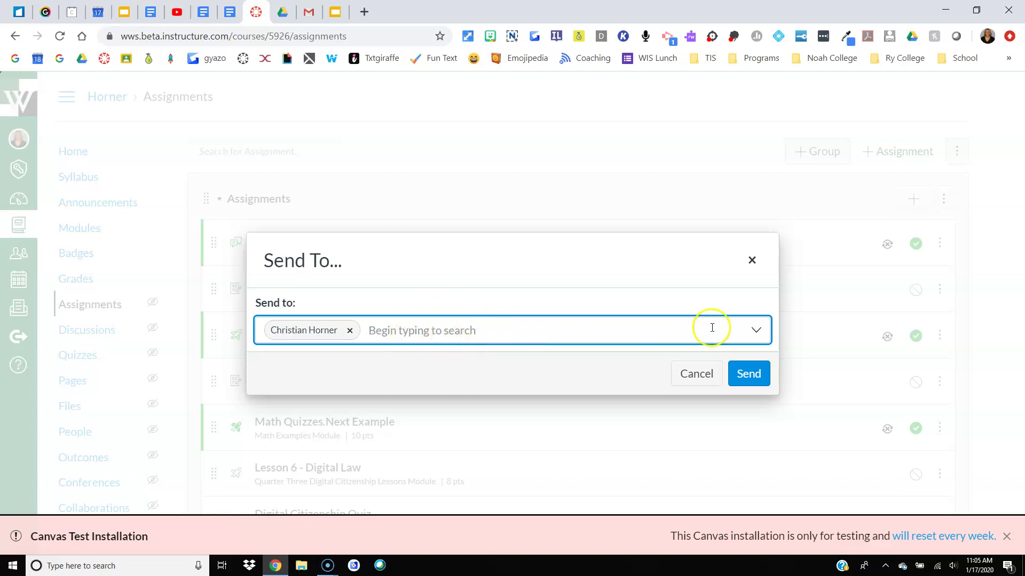
{"action": "left_click", "coordinate": [750, 376]}
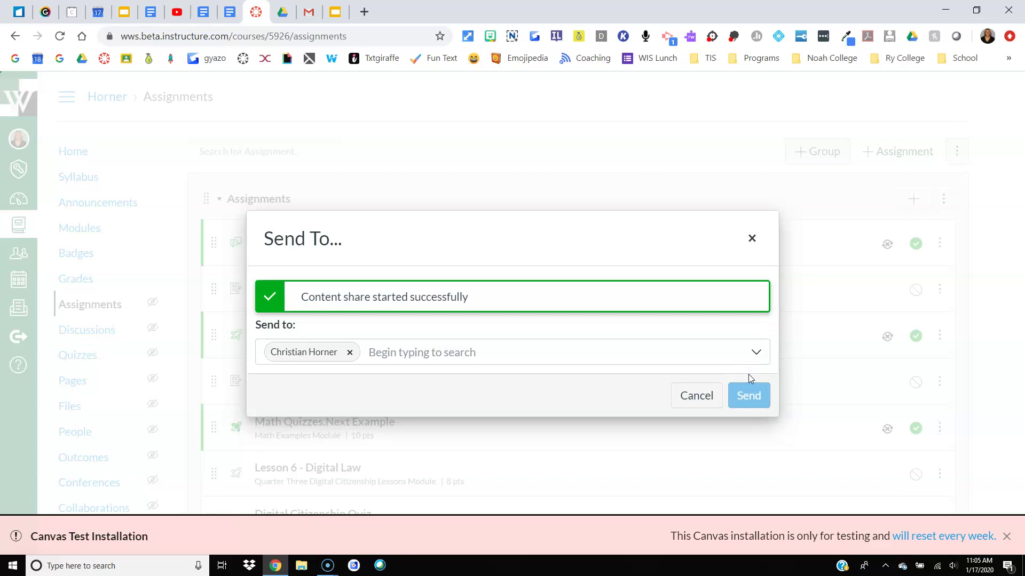
Dismiss the Send To dialog and reopen Lesson 1's action menu.
{"action": "left_click", "coordinate": [752, 238]}
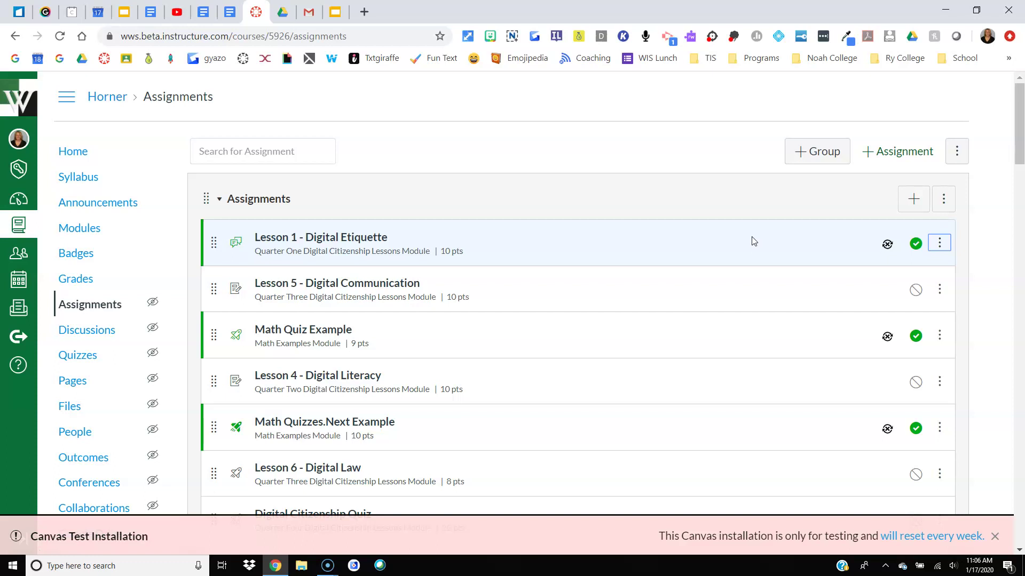
{"action": "left_click", "coordinate": [940, 244]}
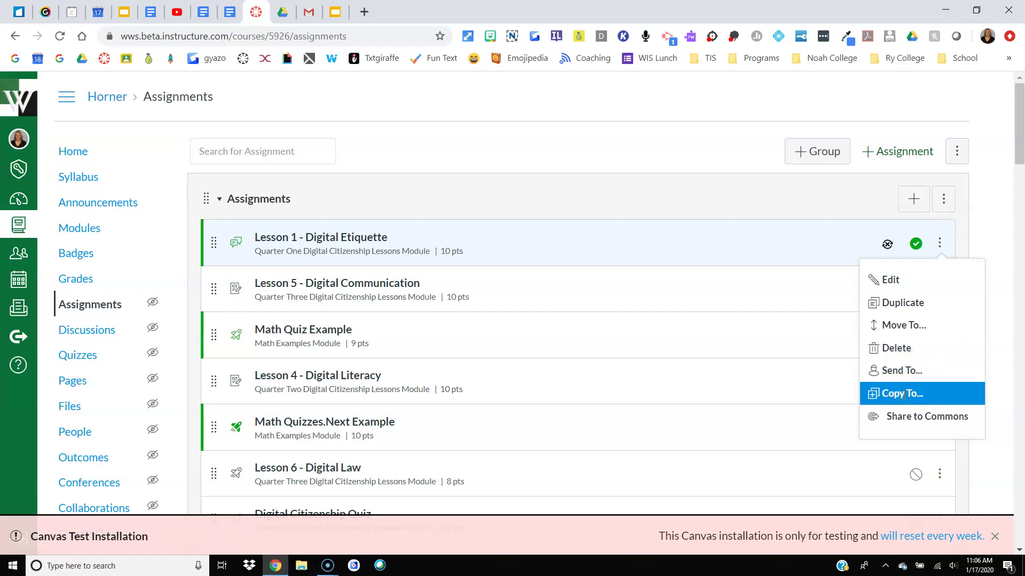
Set Horner Sandbox as Lesson 1's Copy To destination course.
{"action": "left_click", "coordinate": [902, 396]}
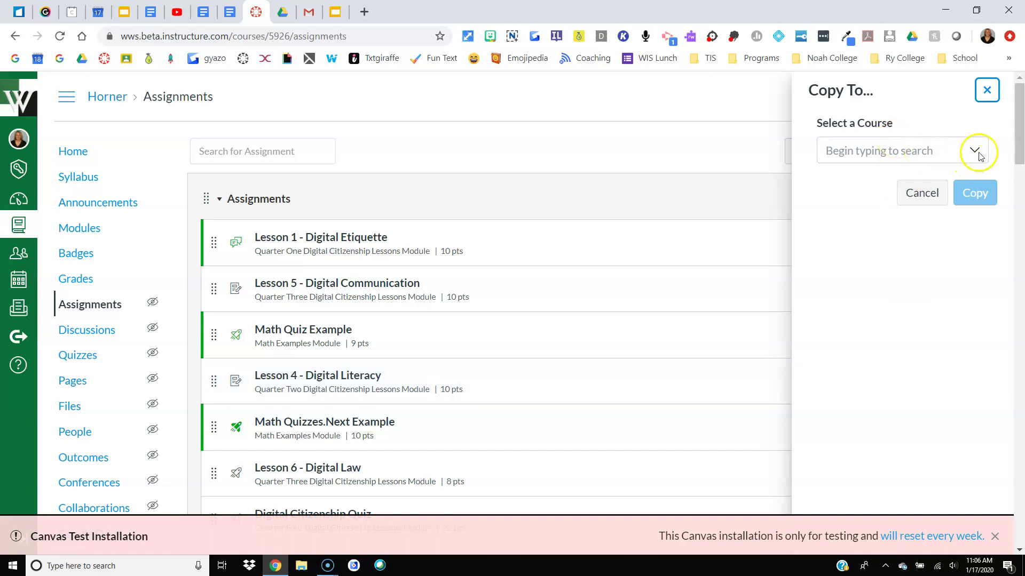
{"action": "left_click", "coordinate": [931, 152]}
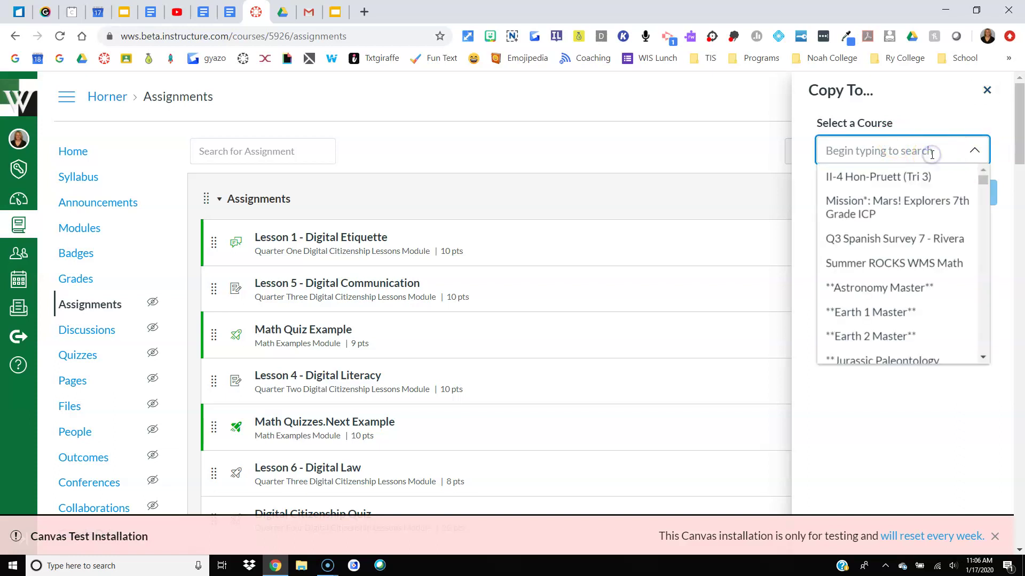
{"action": "type", "text": "horner sand"}
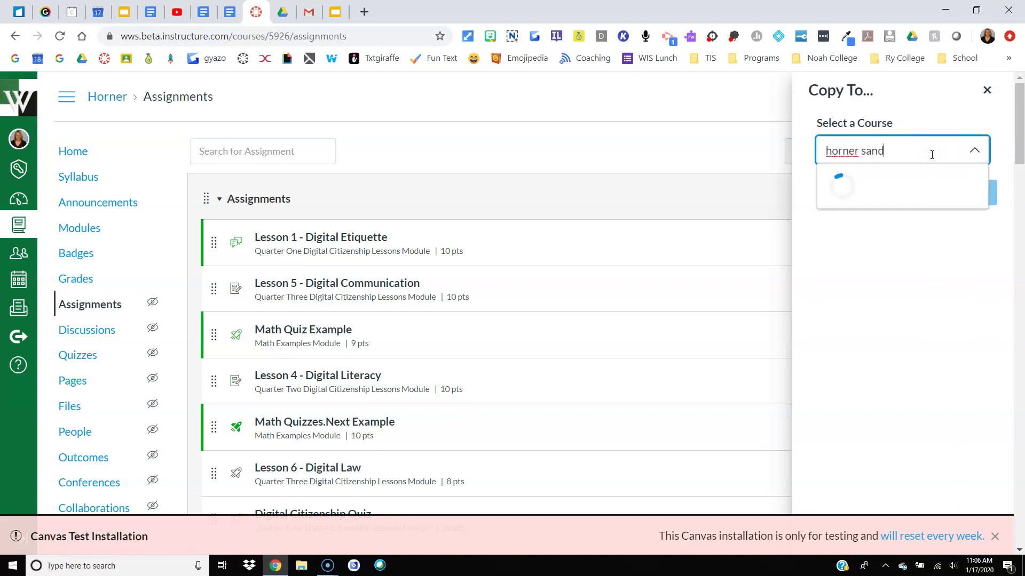
{"action": "type", "text": "box"}
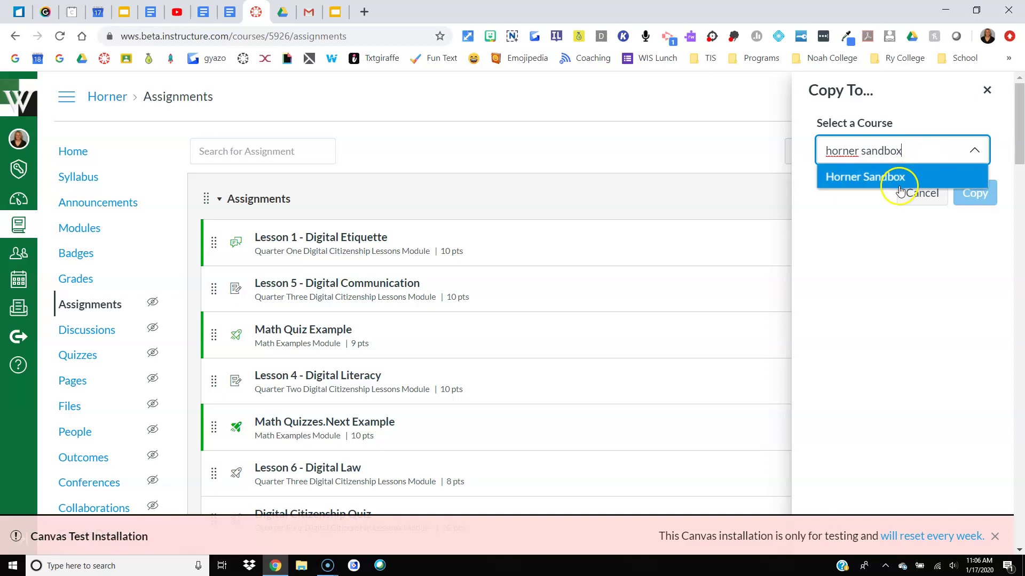
{"action": "left_click", "coordinate": [898, 180]}
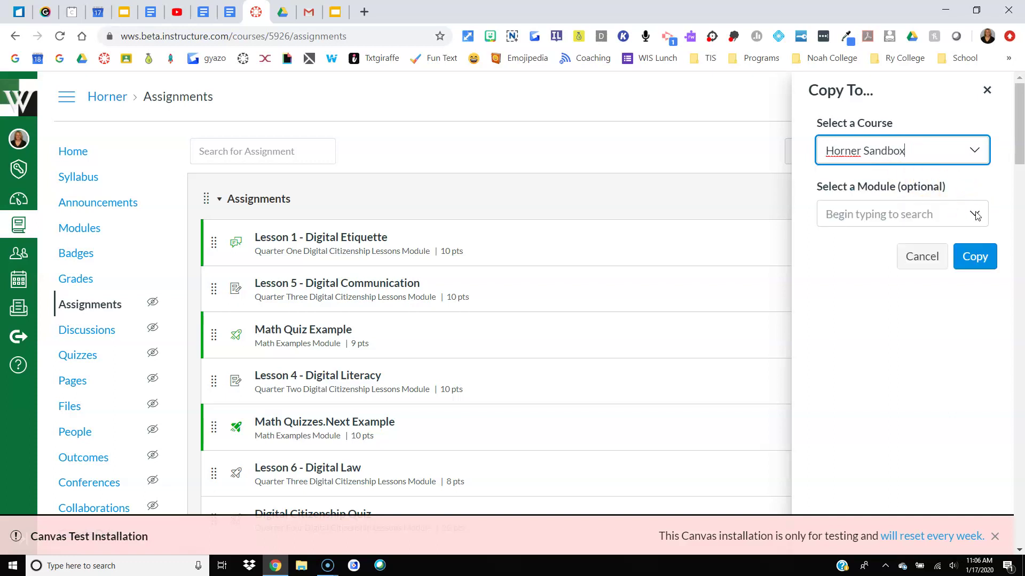
Copy Lesson 1 into Horner Sandbox with no module selected.
{"action": "left_click", "coordinate": [922, 189]}
{"action": "left_click", "coordinate": [971, 213]}
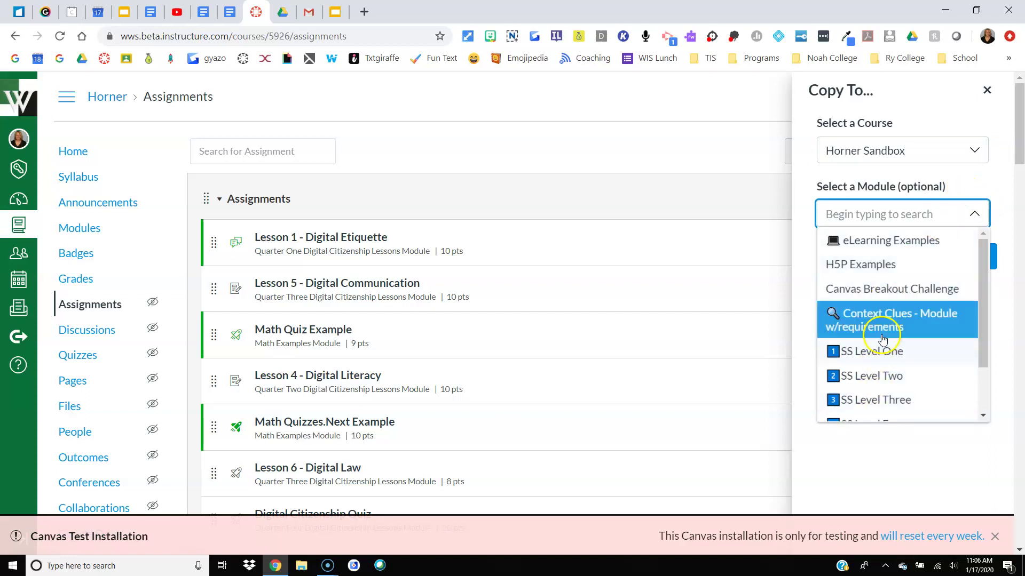
{"action": "left_click", "coordinate": [884, 301]}
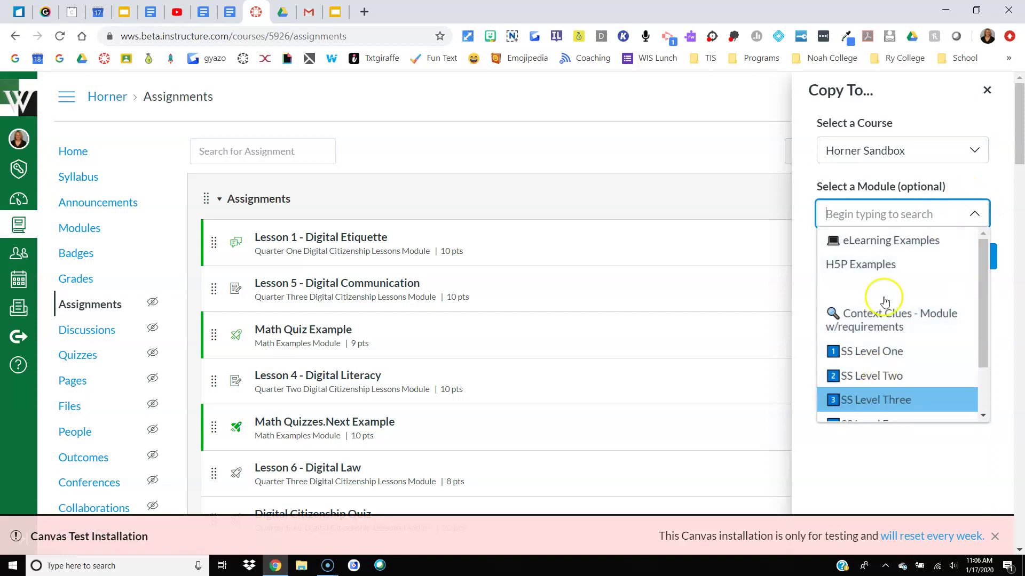
{"action": "left_click", "coordinate": [983, 192]}
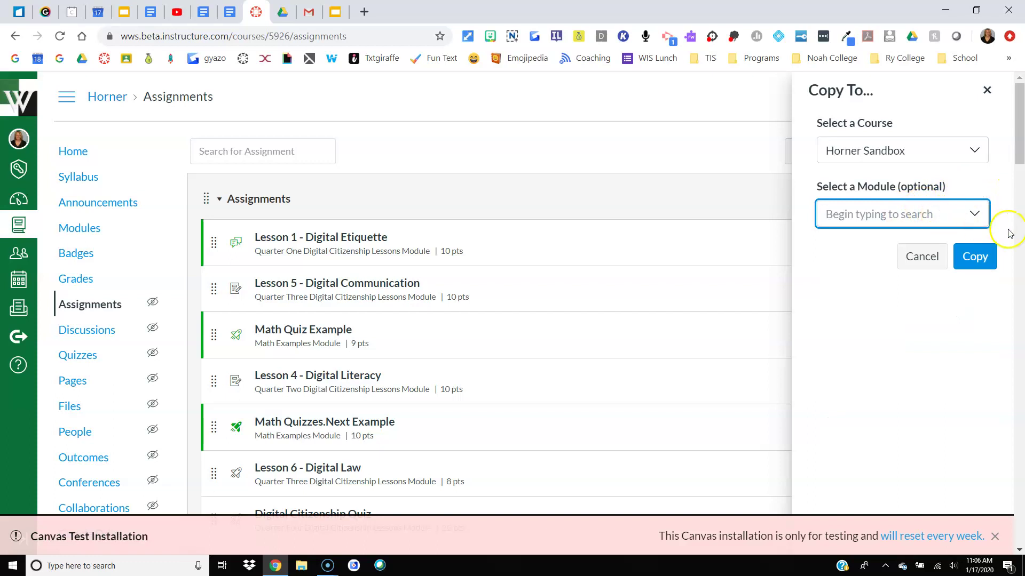
{"action": "left_click", "coordinate": [975, 259]}
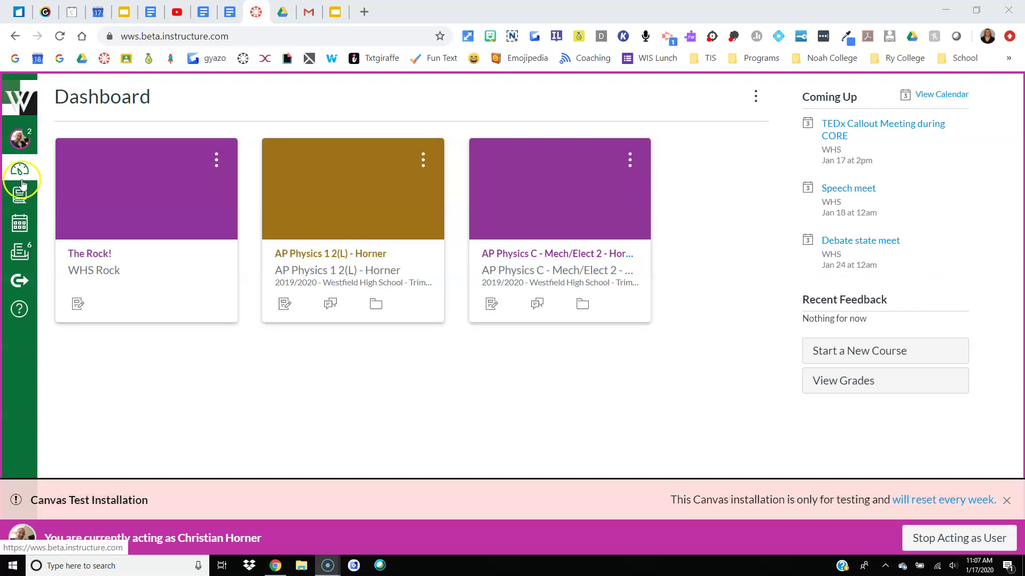
Open Christian Horner's Received Content list from the Account menu.
{"action": "left_click", "coordinate": [26, 146]}
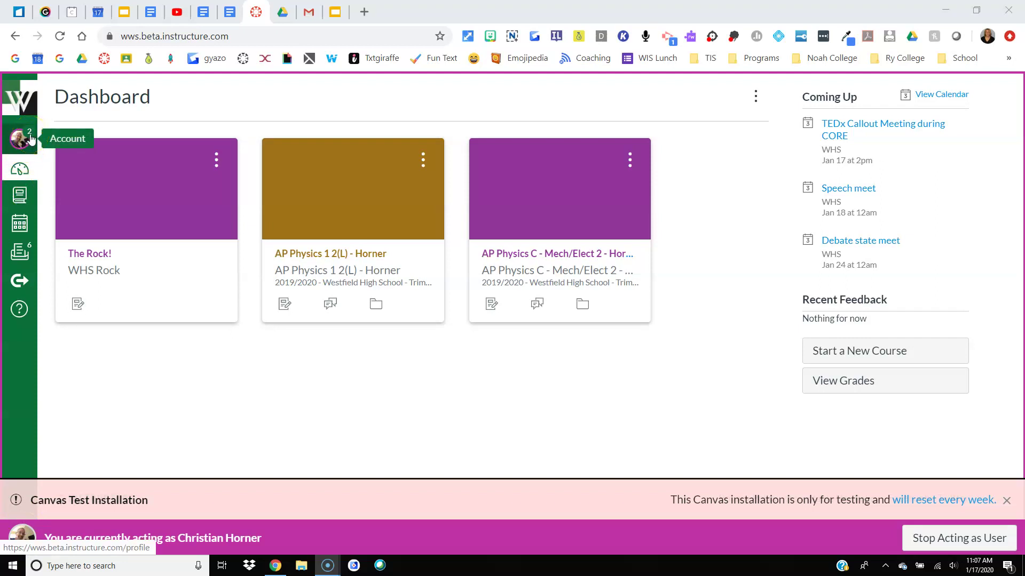
{"action": "left_click", "coordinate": [24, 138]}
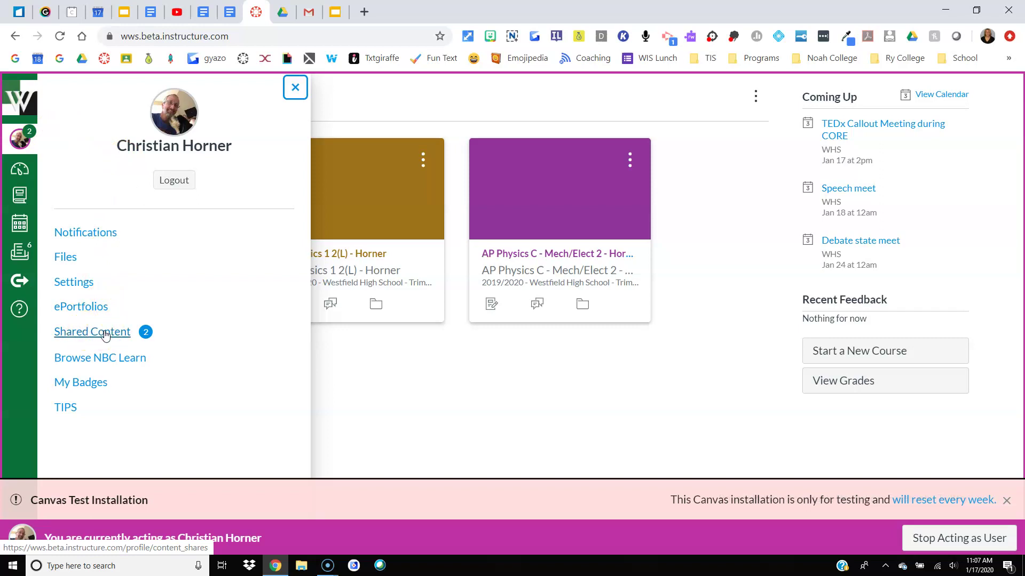
{"action": "left_click", "coordinate": [106, 335]}
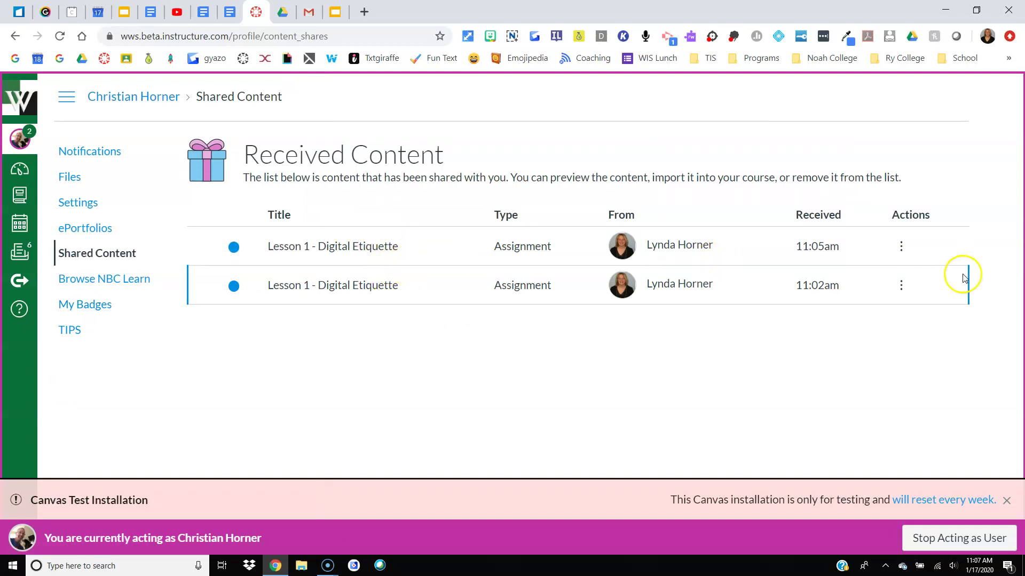
Start importing the 11:05am Lesson 1 share from its Actions menu.
{"action": "left_click", "coordinate": [900, 247]}
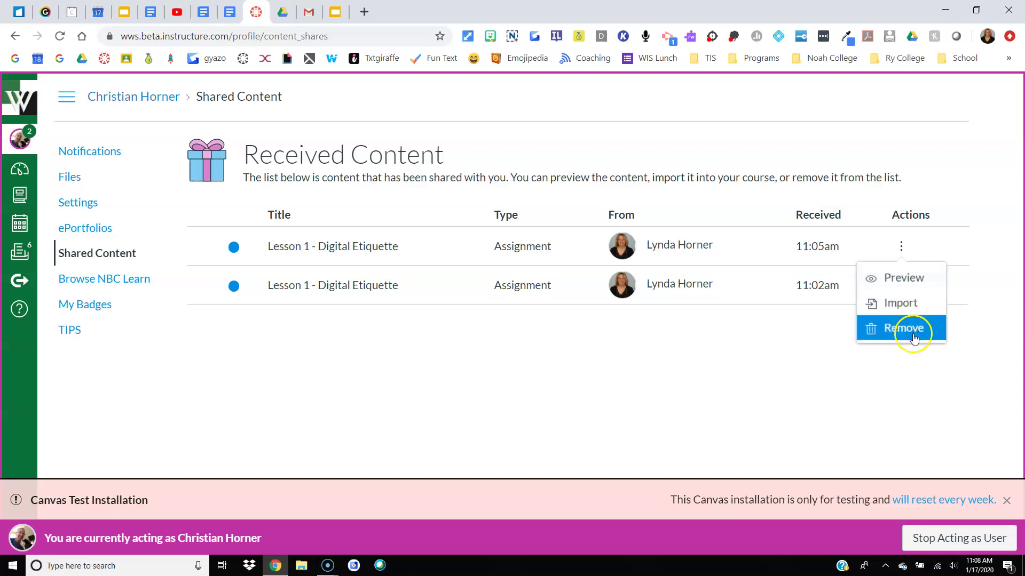
{"action": "left_click", "coordinate": [908, 309]}
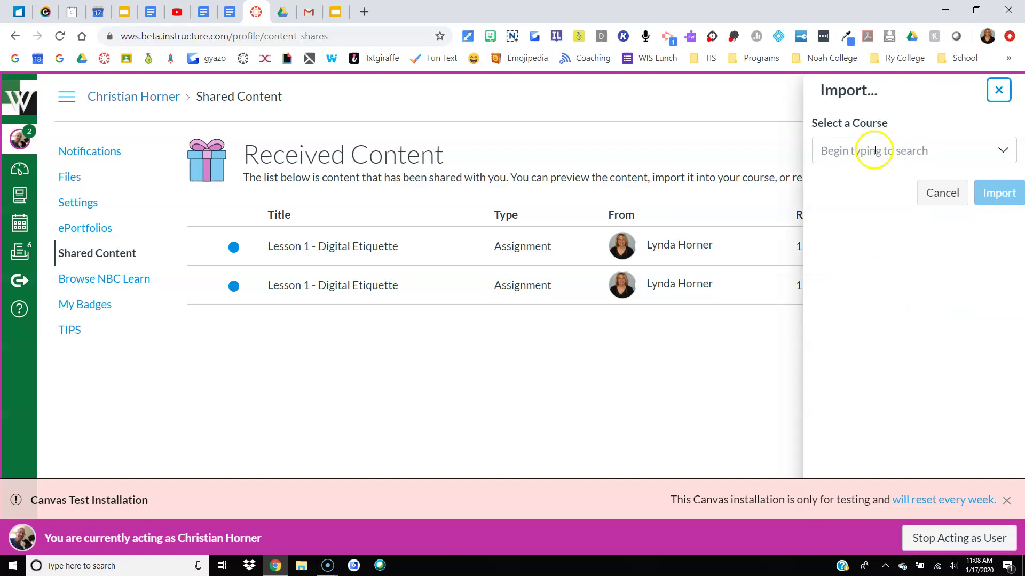
{"action": "left_click", "coordinate": [874, 151]}
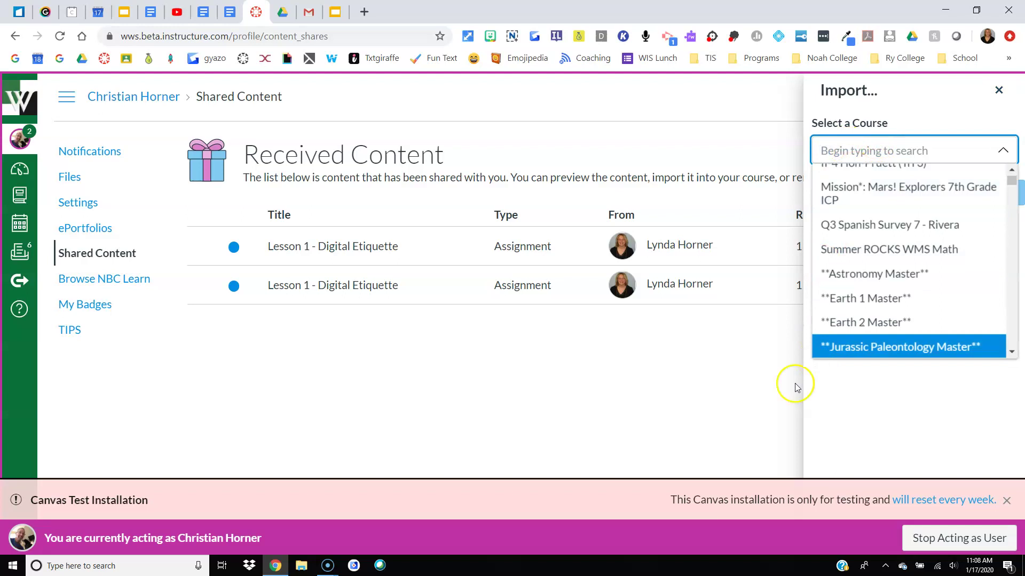
{"action": "left_click", "coordinate": [776, 395]}
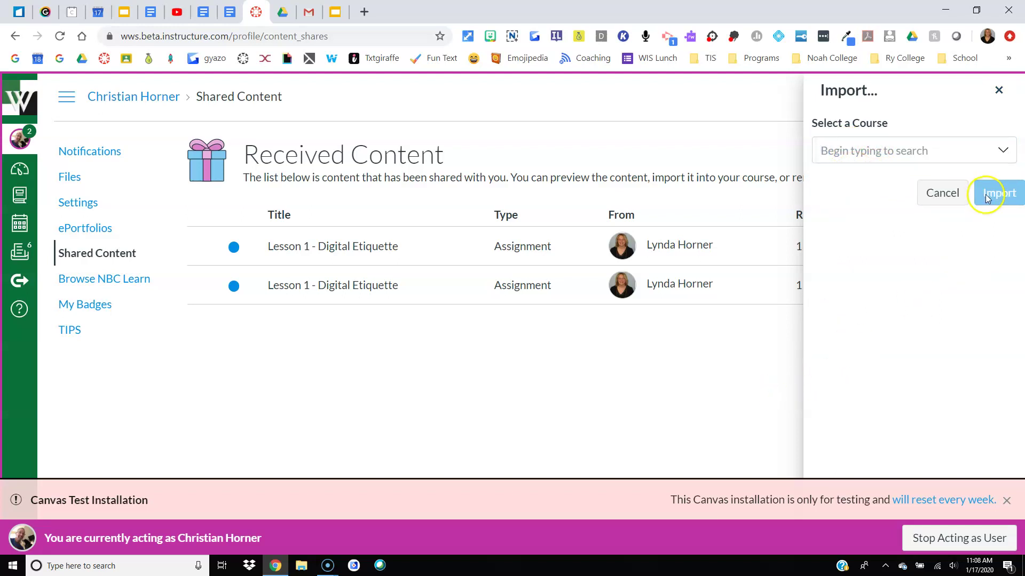